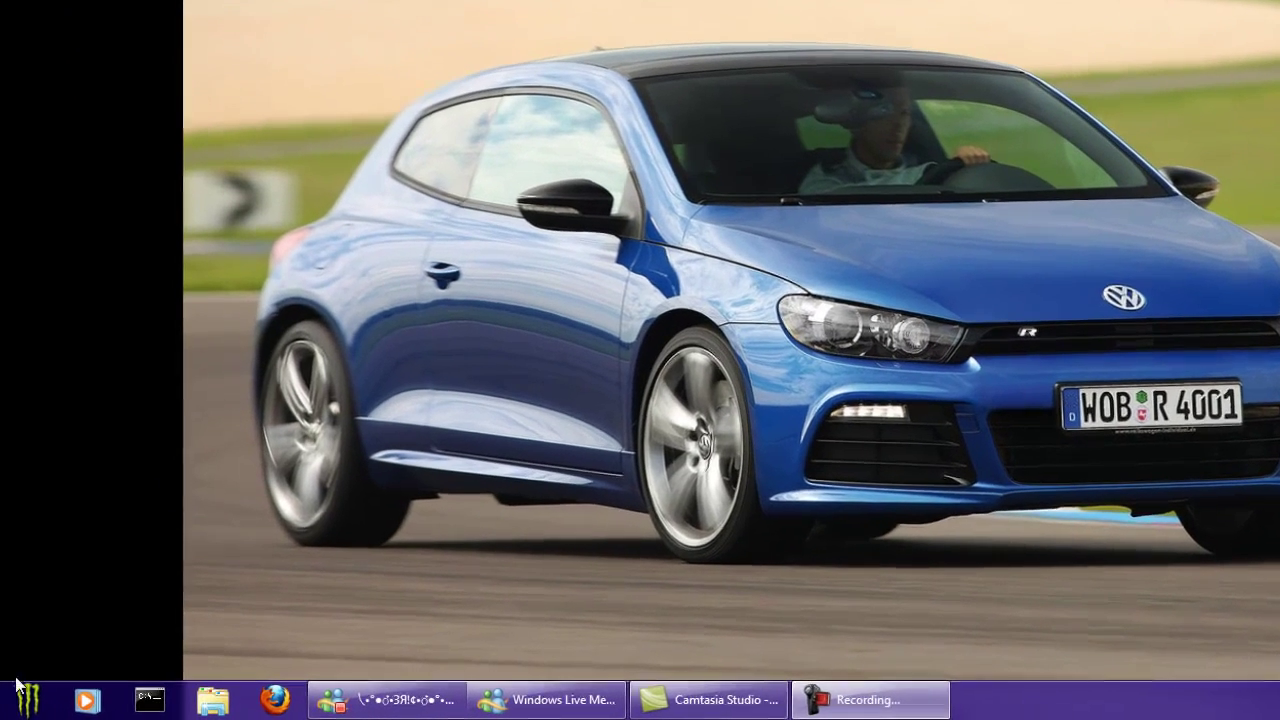
Open the Windows Start menu to find Audacity 1.3 Beta
left_click(83, 706)
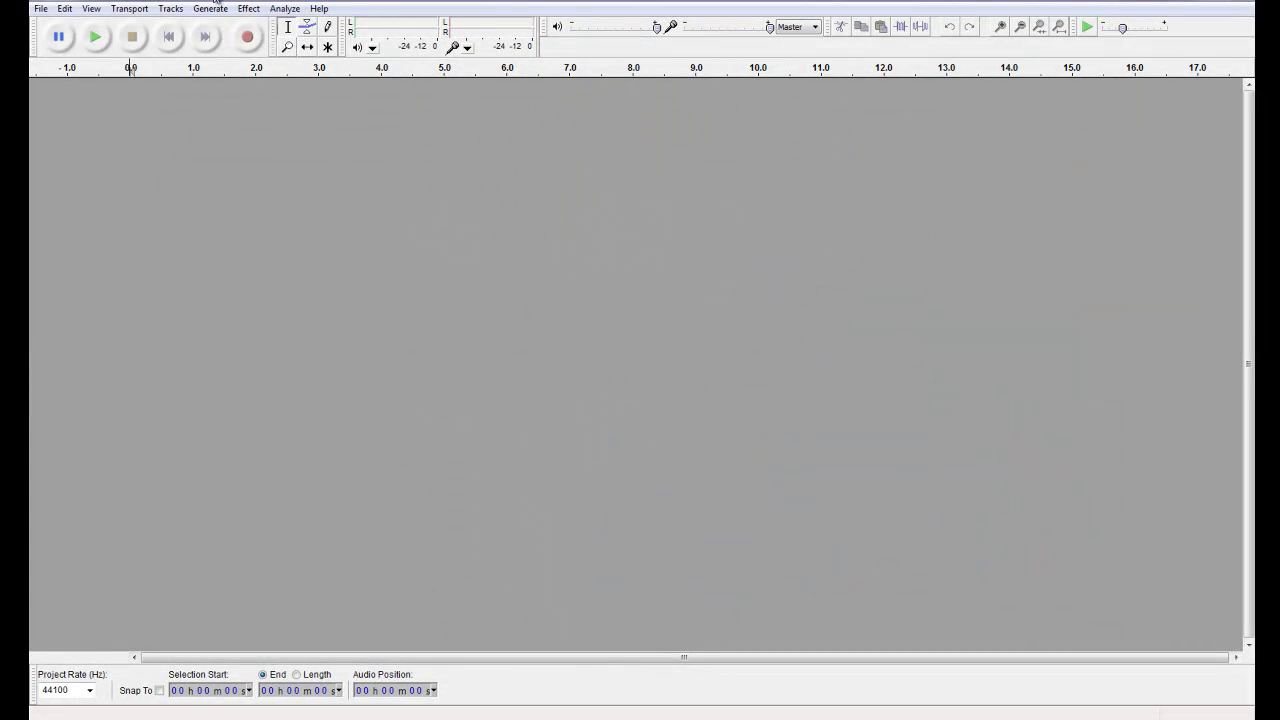
Open the Jay-Z And Linkin Park Numb Encore MP3 from the Freecorder 4 folder
left_click(248, 8)
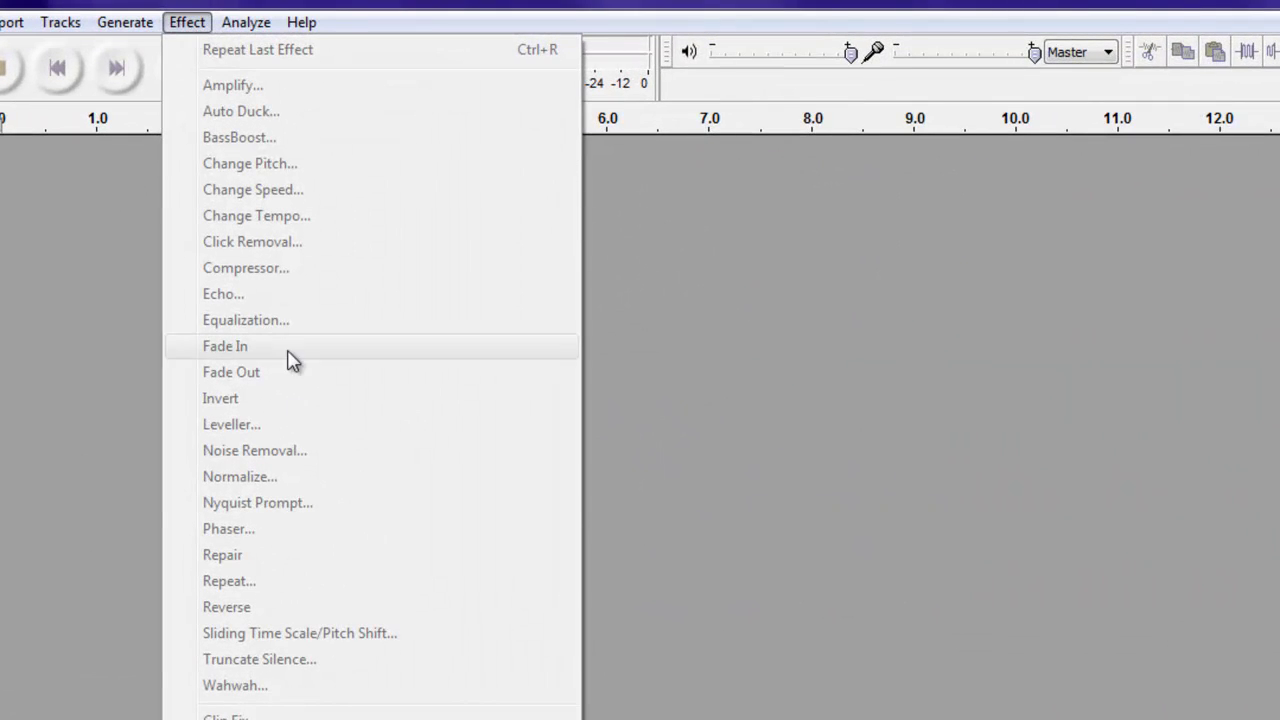
left_click(77, 546)
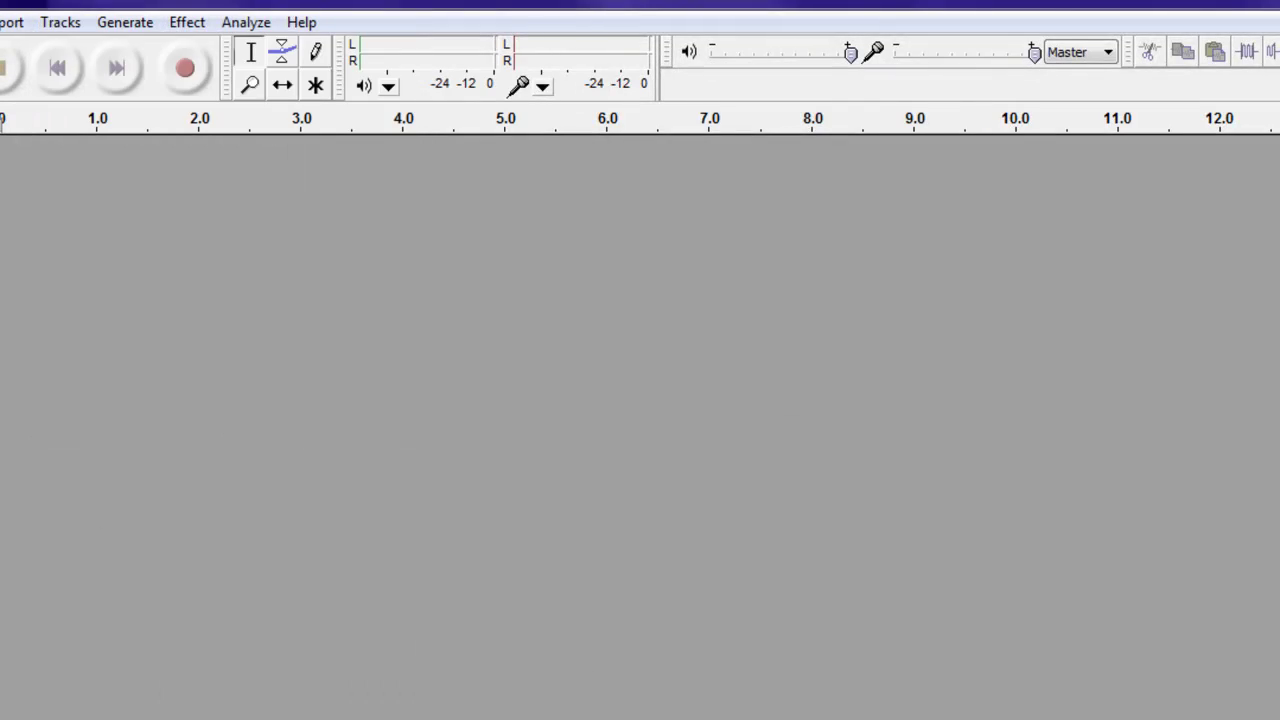
left_click(0, 22)
left_click(0, 78)
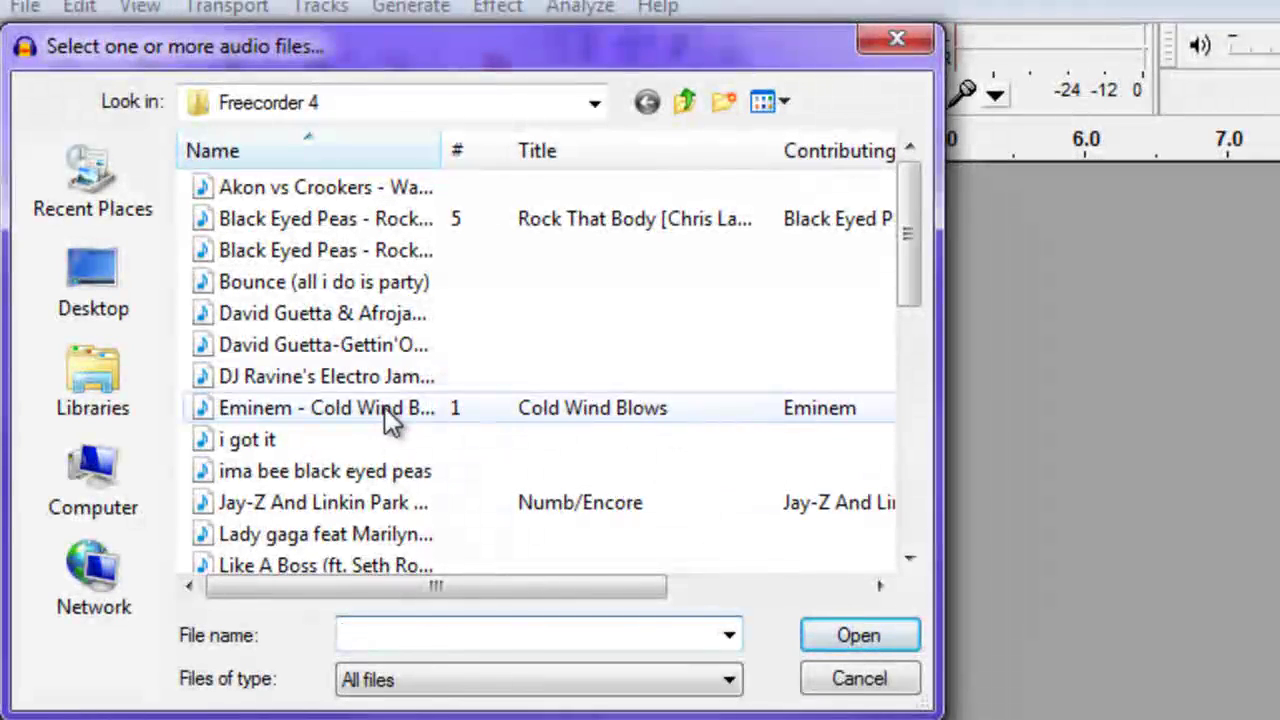
left_click(378, 418)
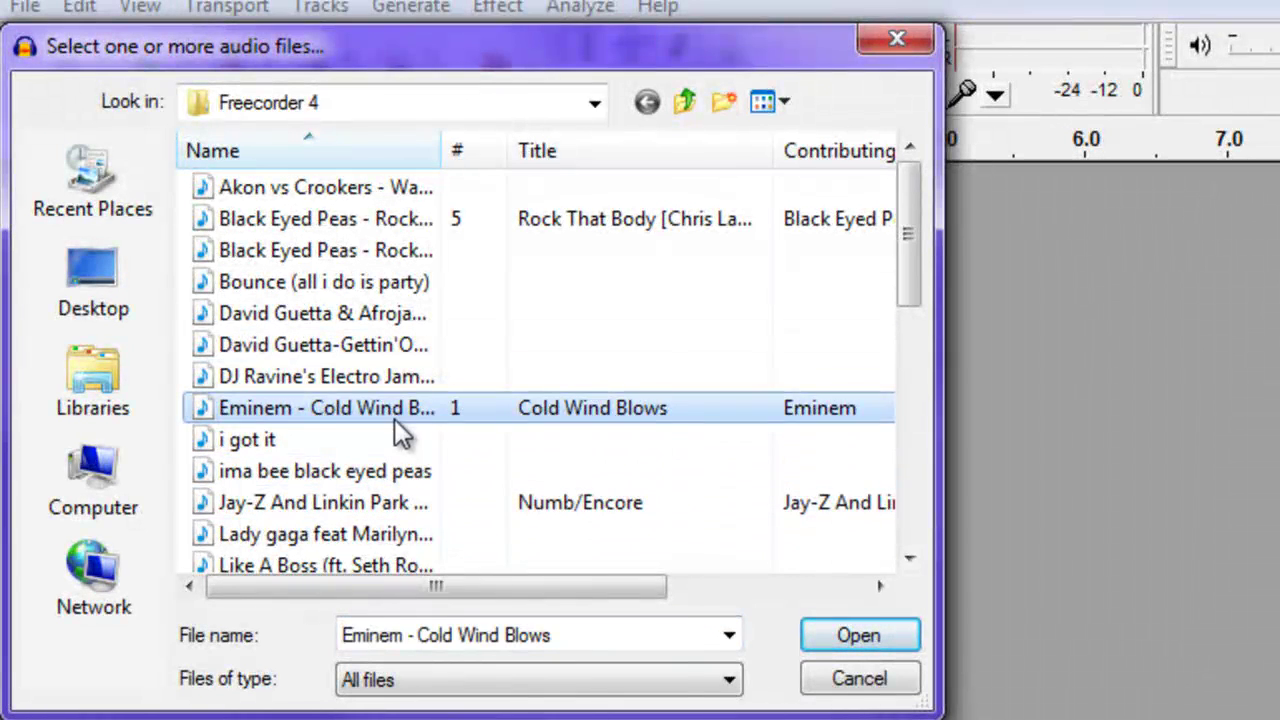
left_click(352, 505)
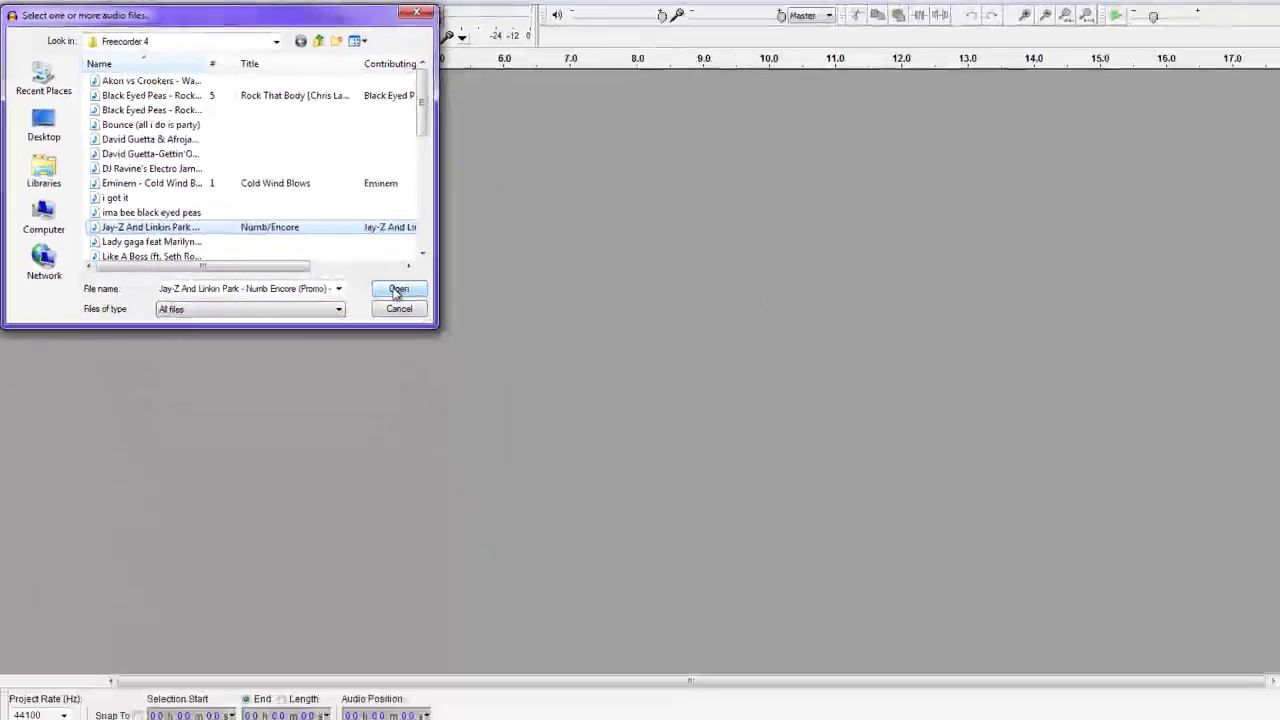
left_click(685, 505)
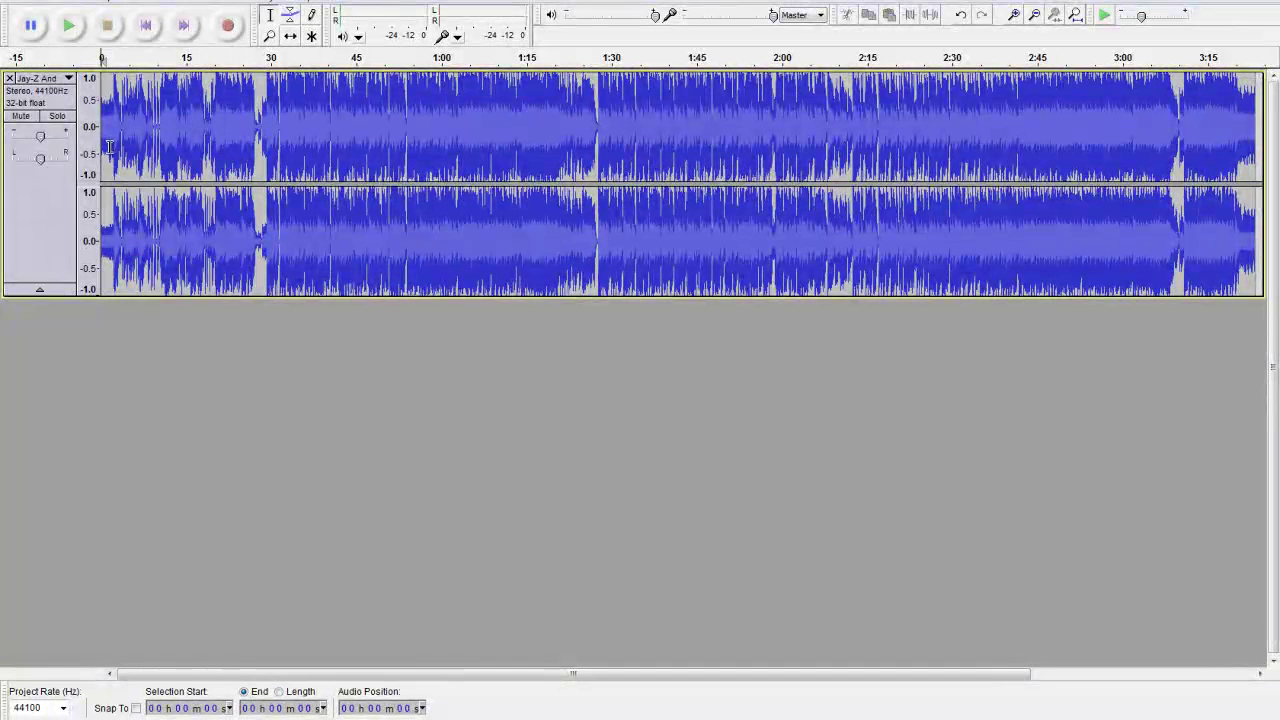
Select the entire Numb Encore track with Ctrl+A and browse the Effect menu without applying anything
left_click_drag(110, 91, 463, 143)
key("ctrl+a")
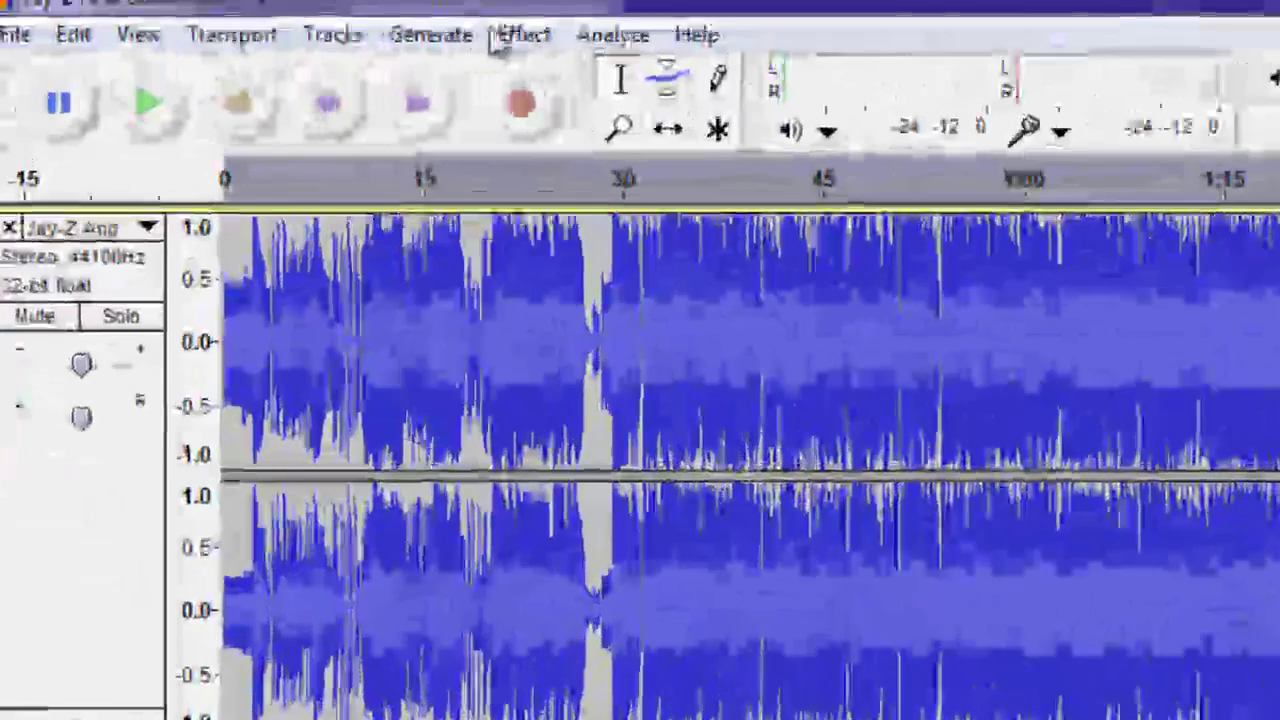
left_click(228, 1)
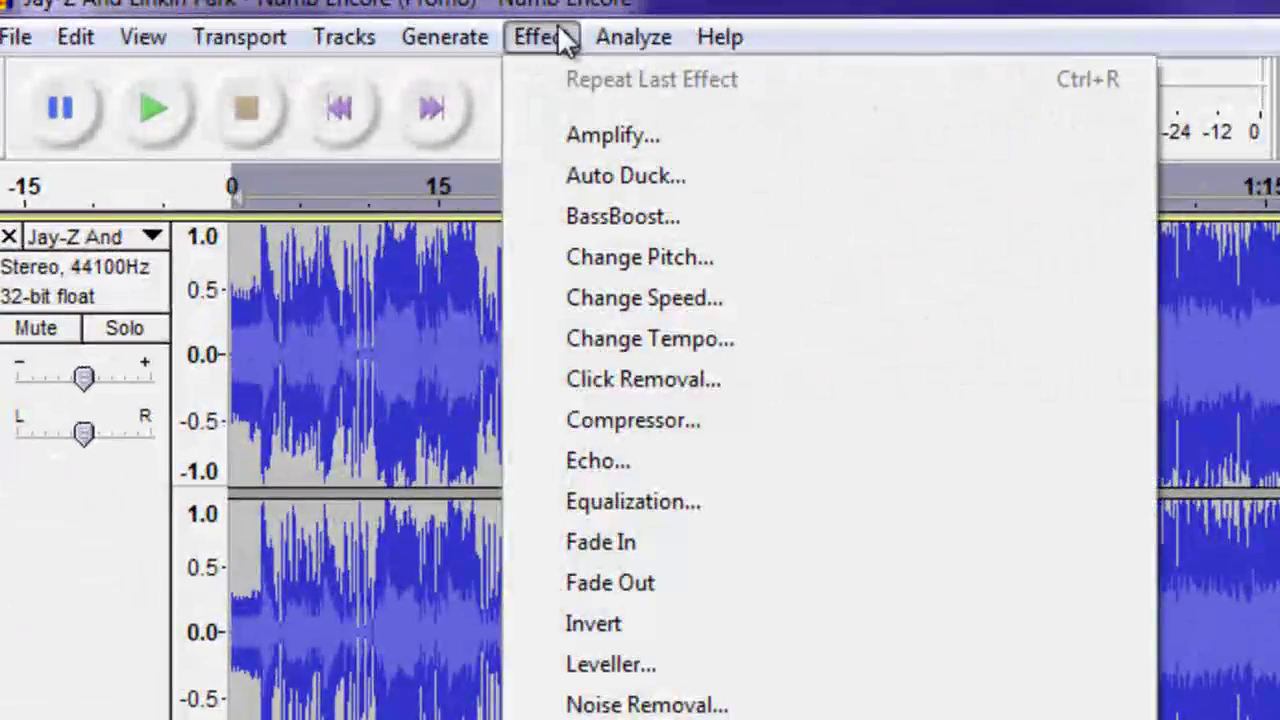
left_click(88, 28)
left_click(542, 40)
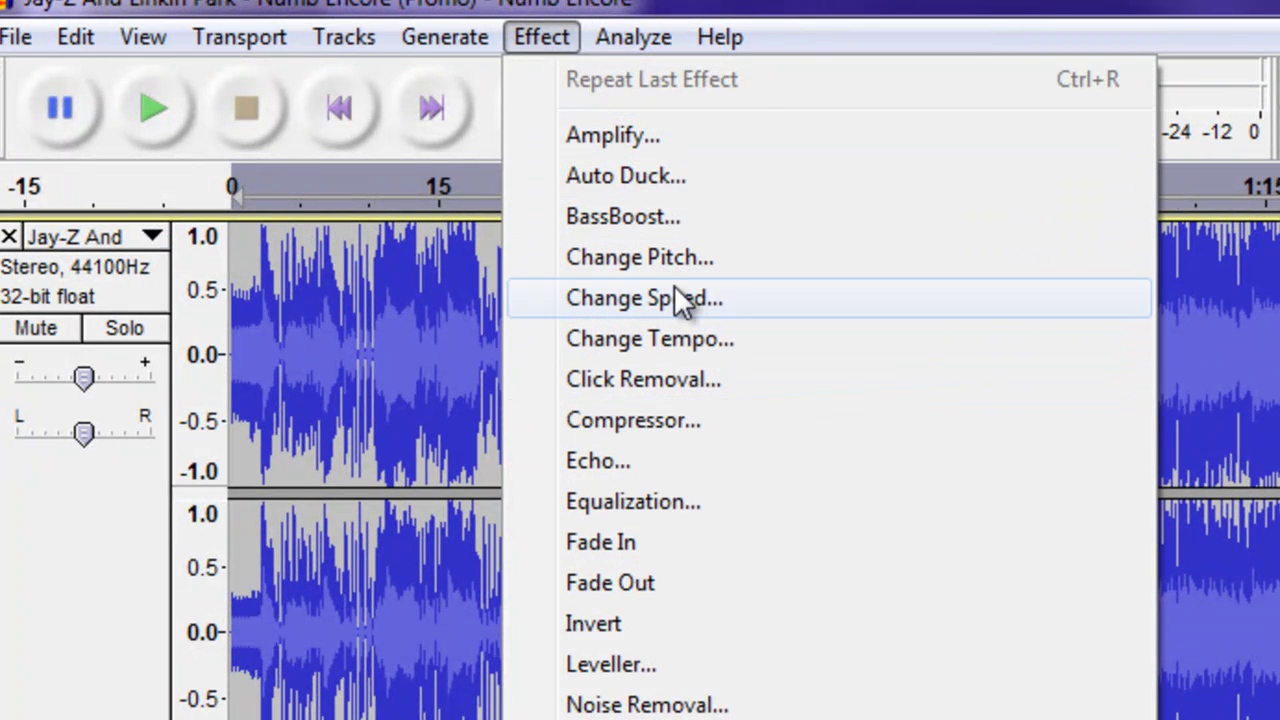
left_click(402, 305)
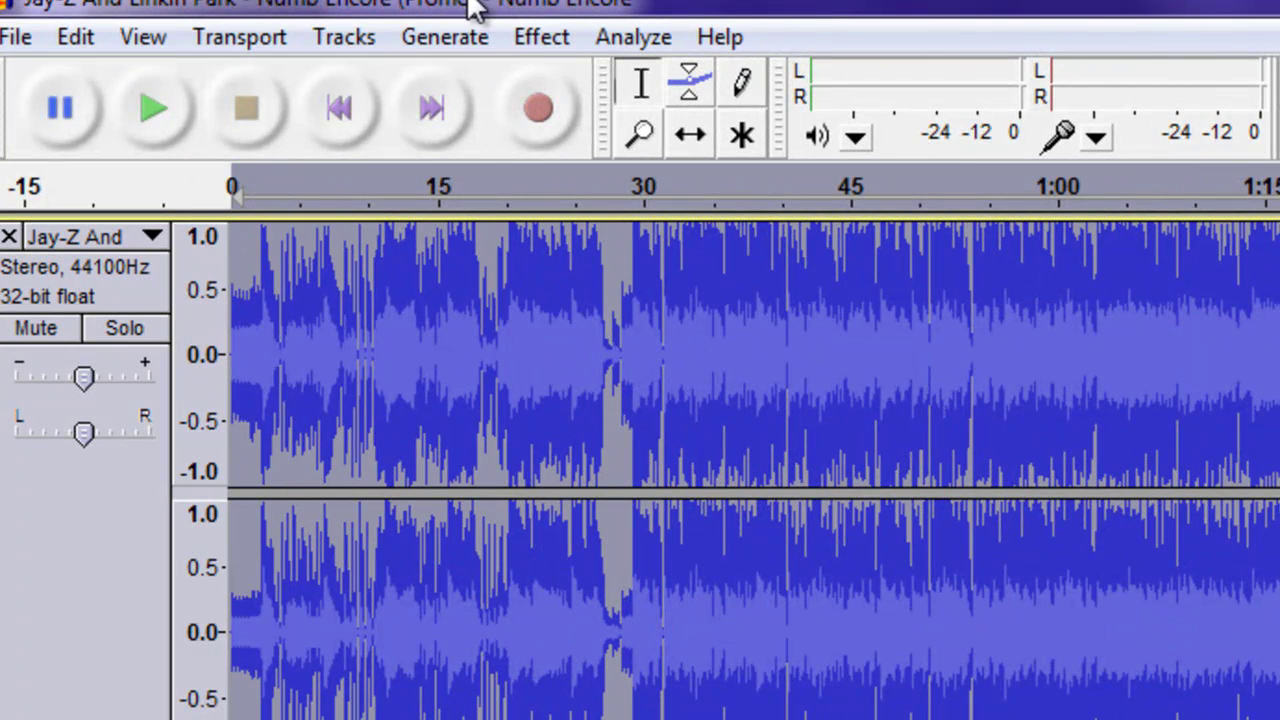
Apply Normalize at -15.0 dB maximum amplitude with DC offset removal
left_click(541, 37)
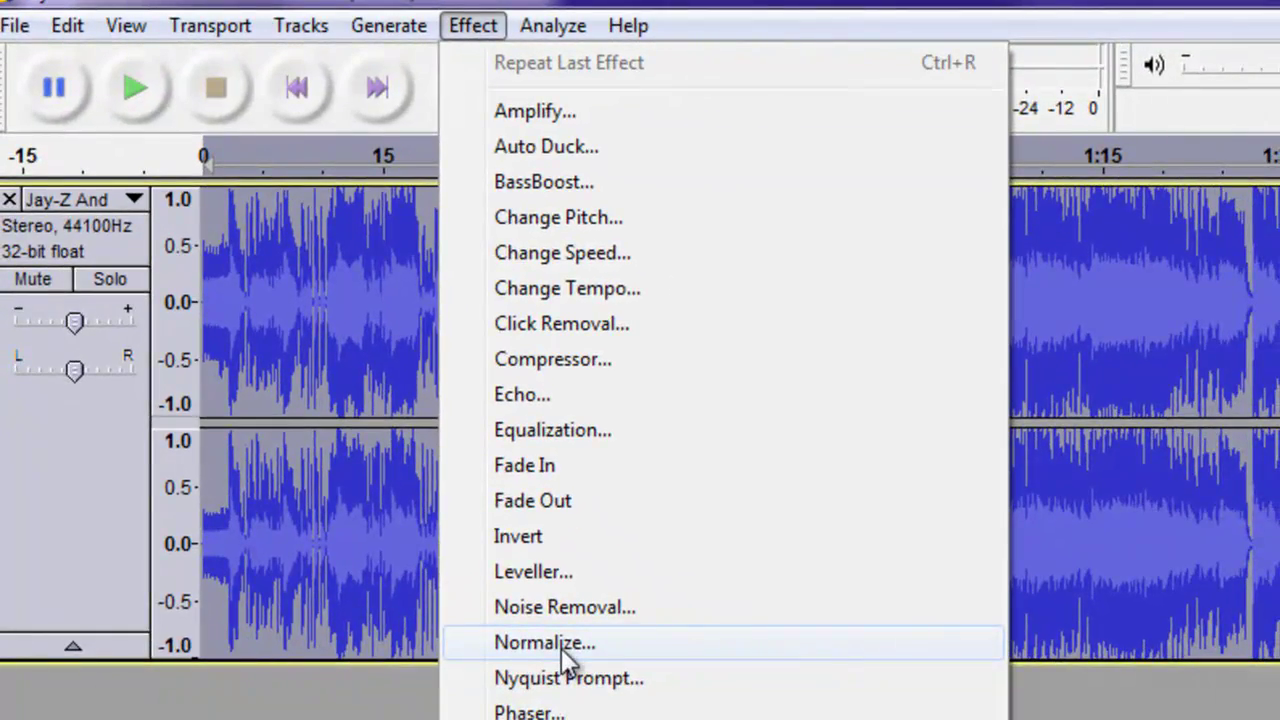
left_click(546, 647)
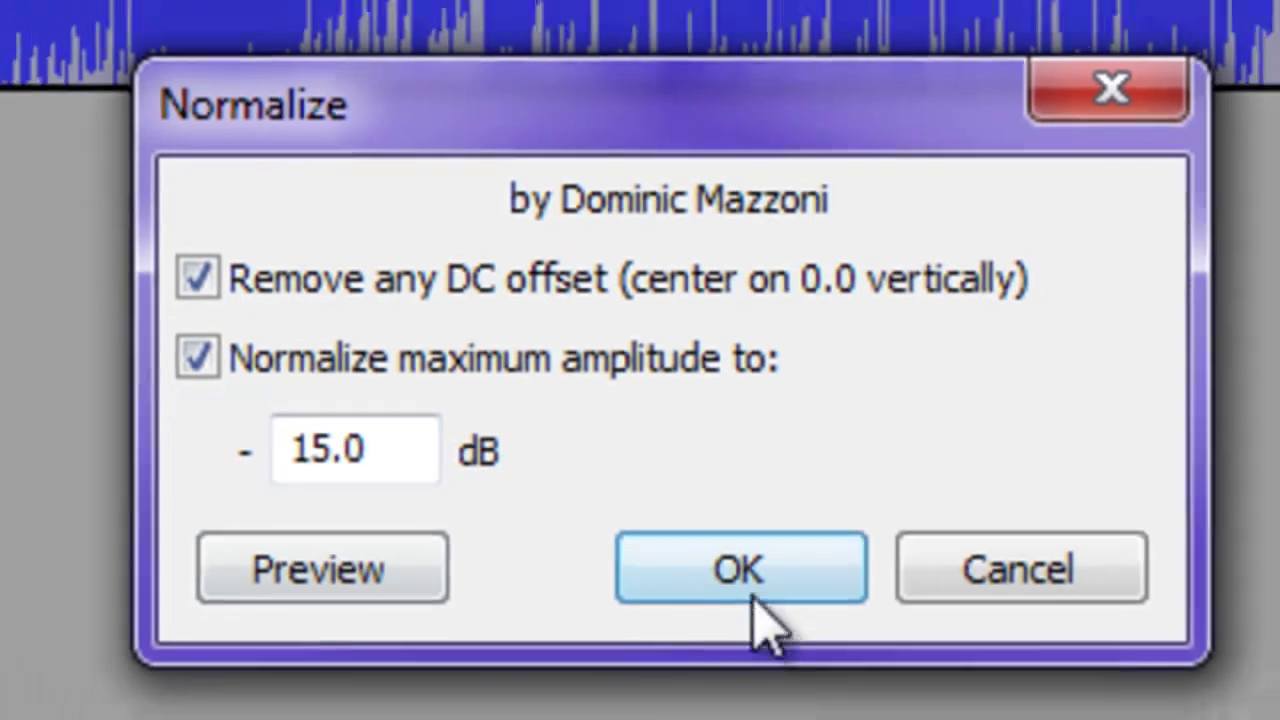
left_click(750, 600)
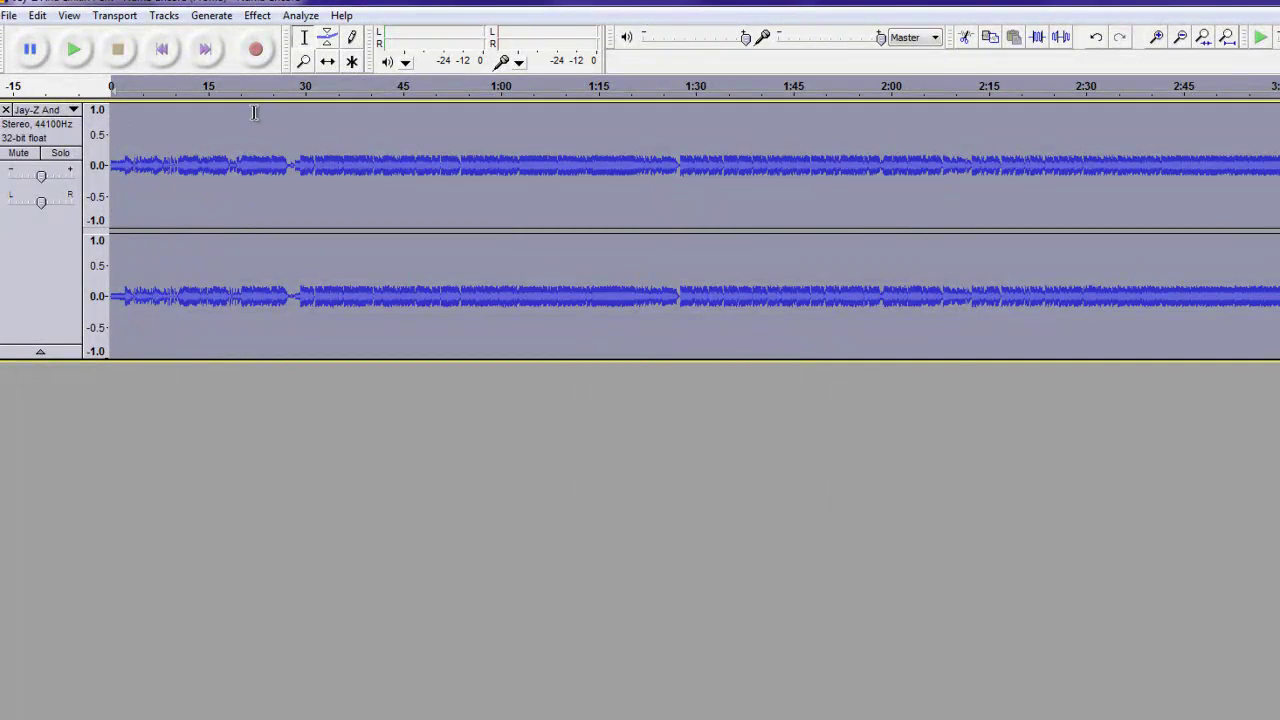
left_click(257, 15)
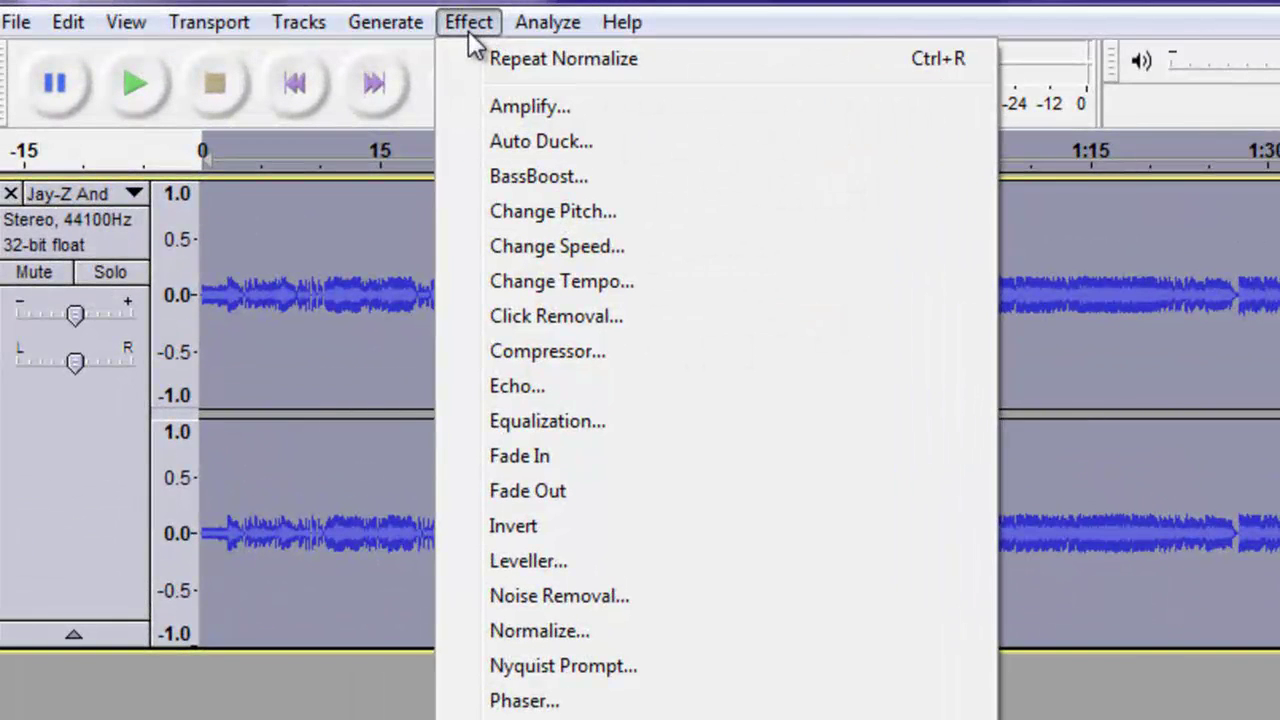
Apply a Bass Boost of 150 Hz and 20 dB to the song, then undo it
left_click(565, 177)
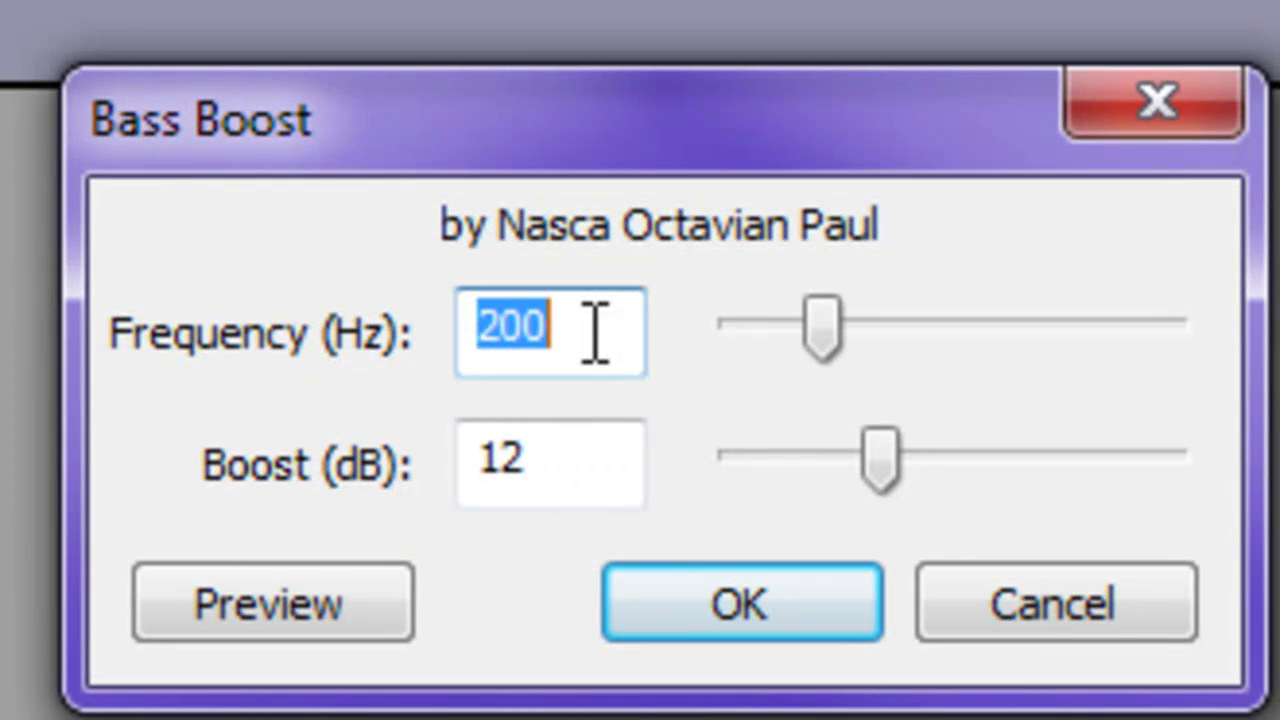
left_click(594, 334)
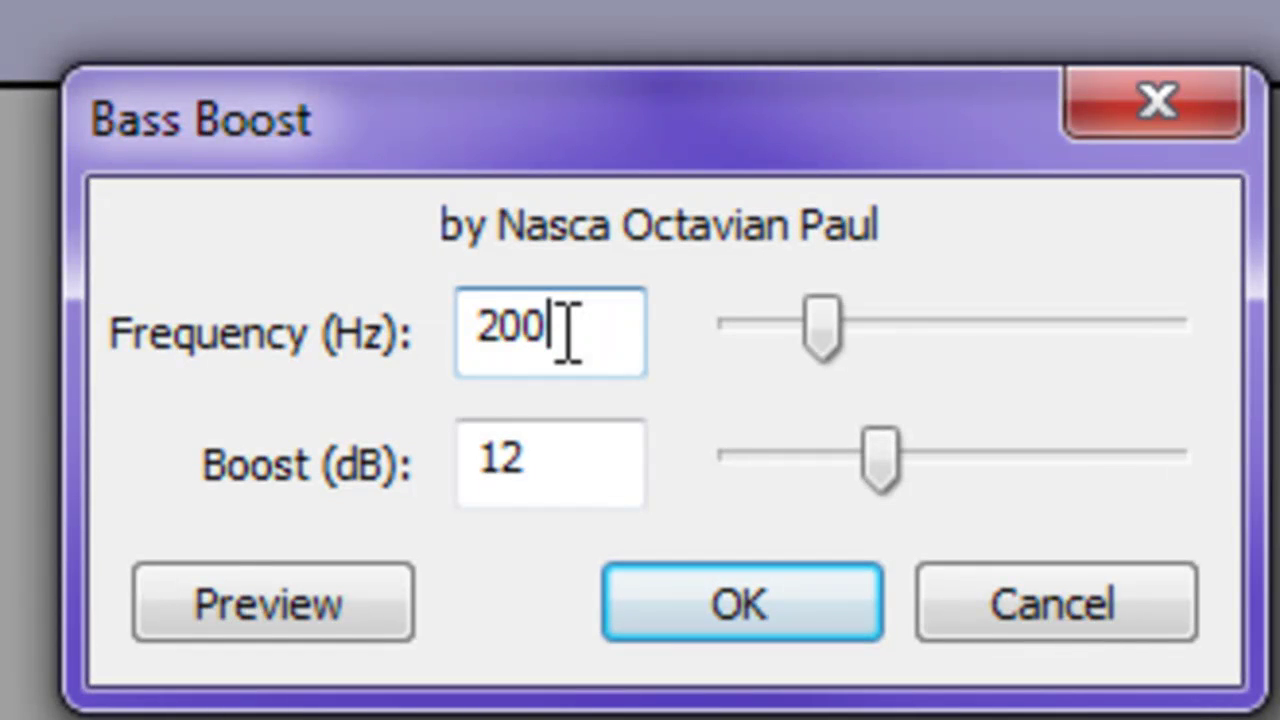
double_click(568, 334)
type("150")
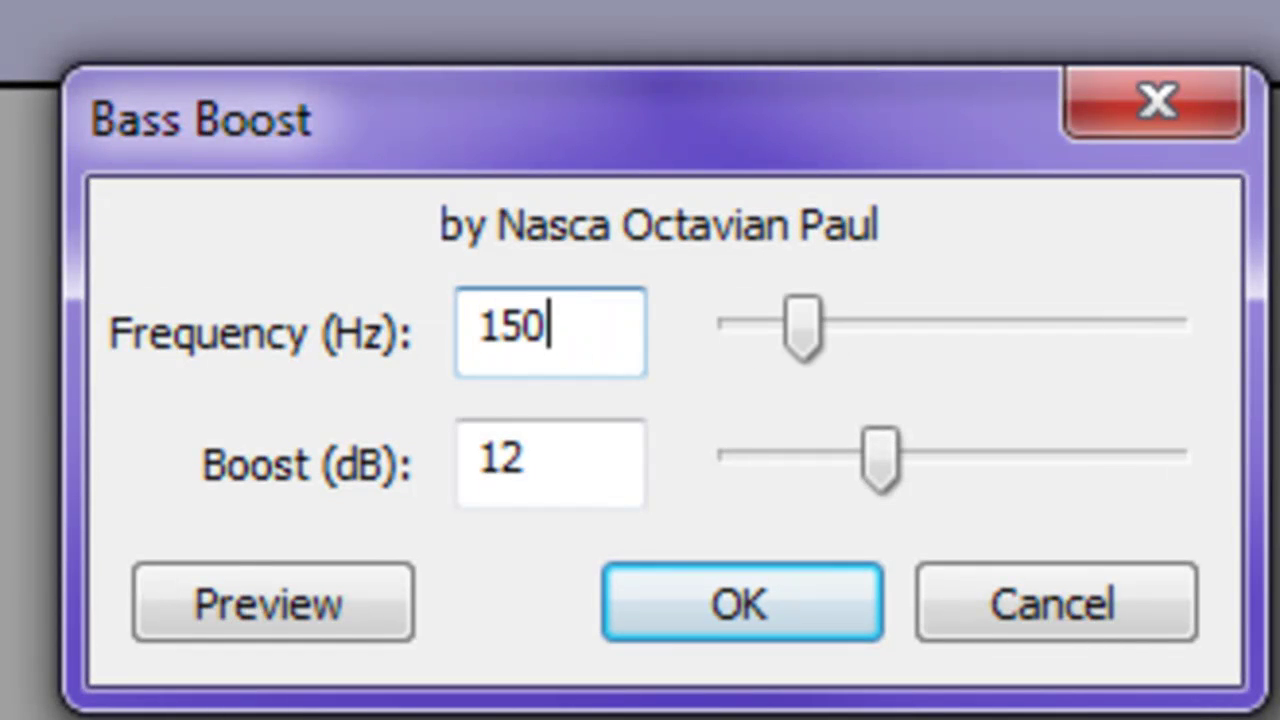
key("Tab")
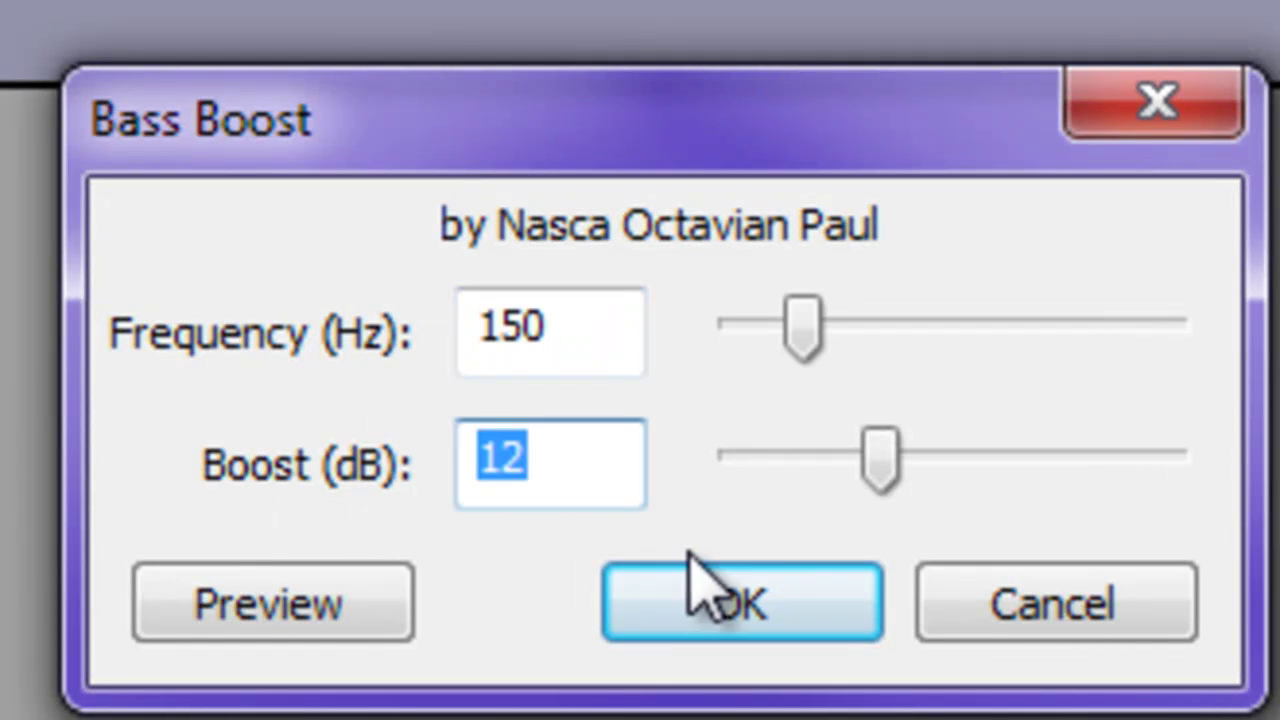
left_click_drag(876, 468, 975, 462)
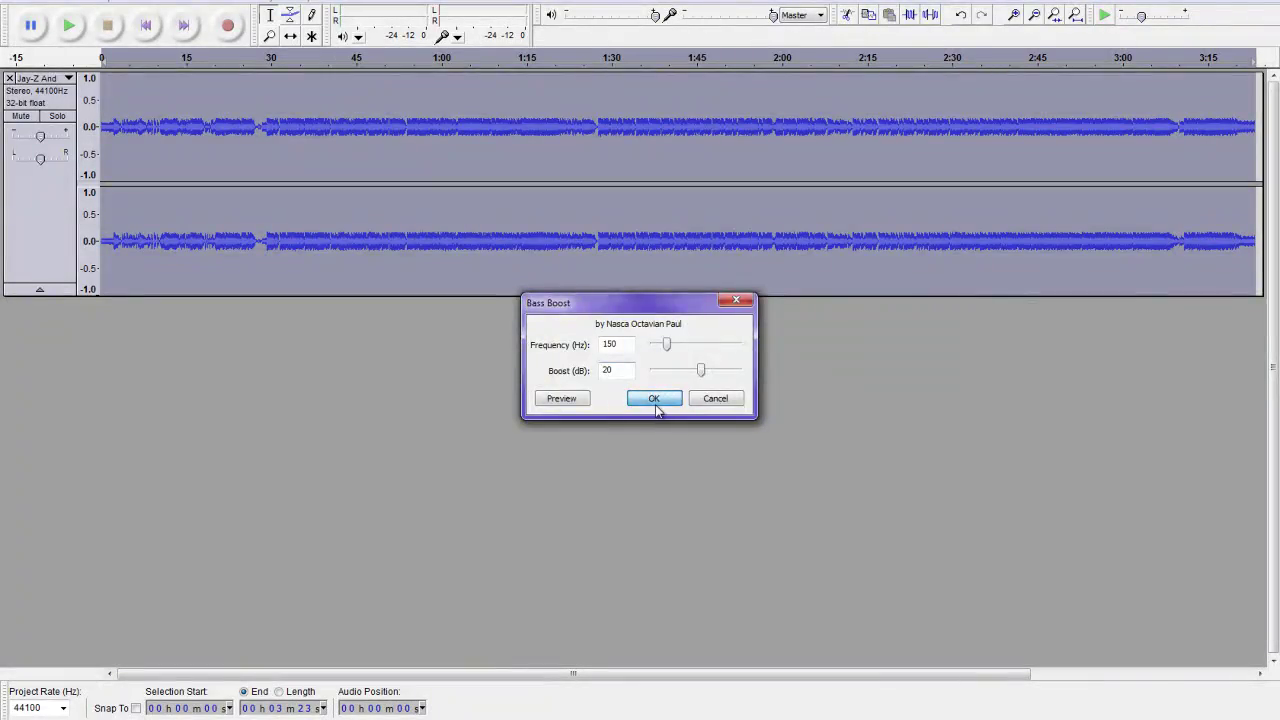
left_click(655, 404)
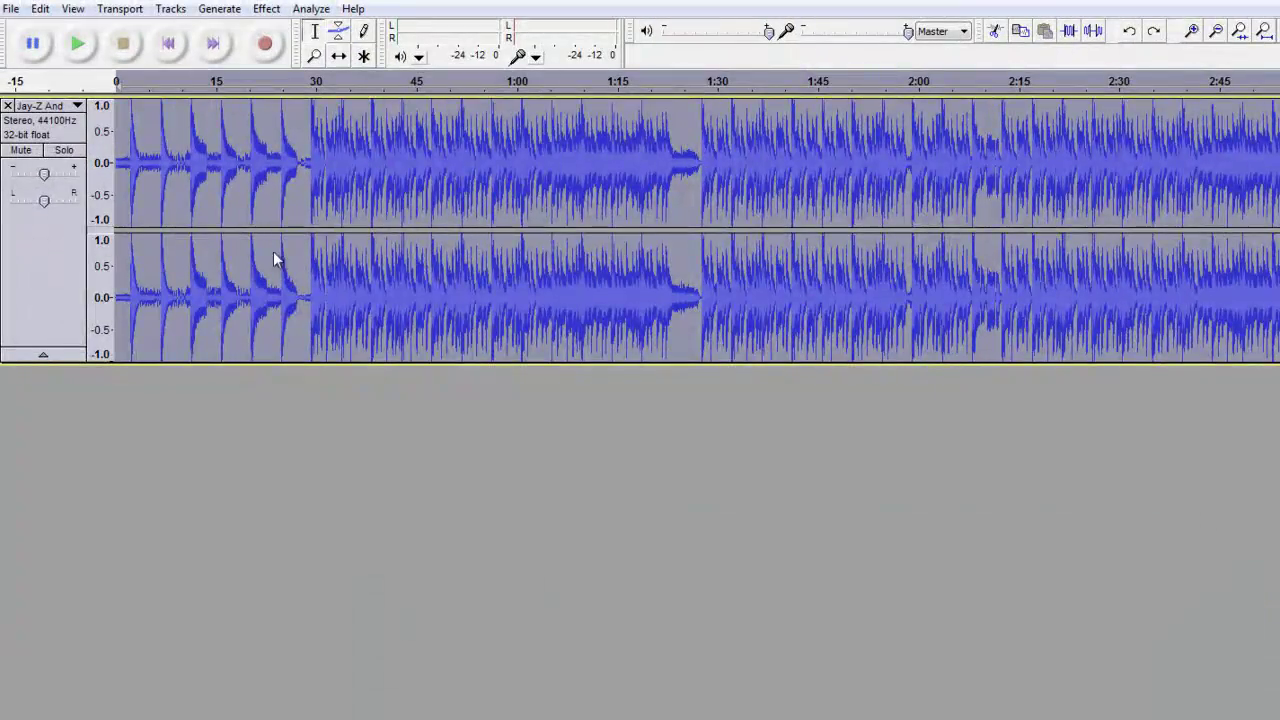
key("ctrl+z")
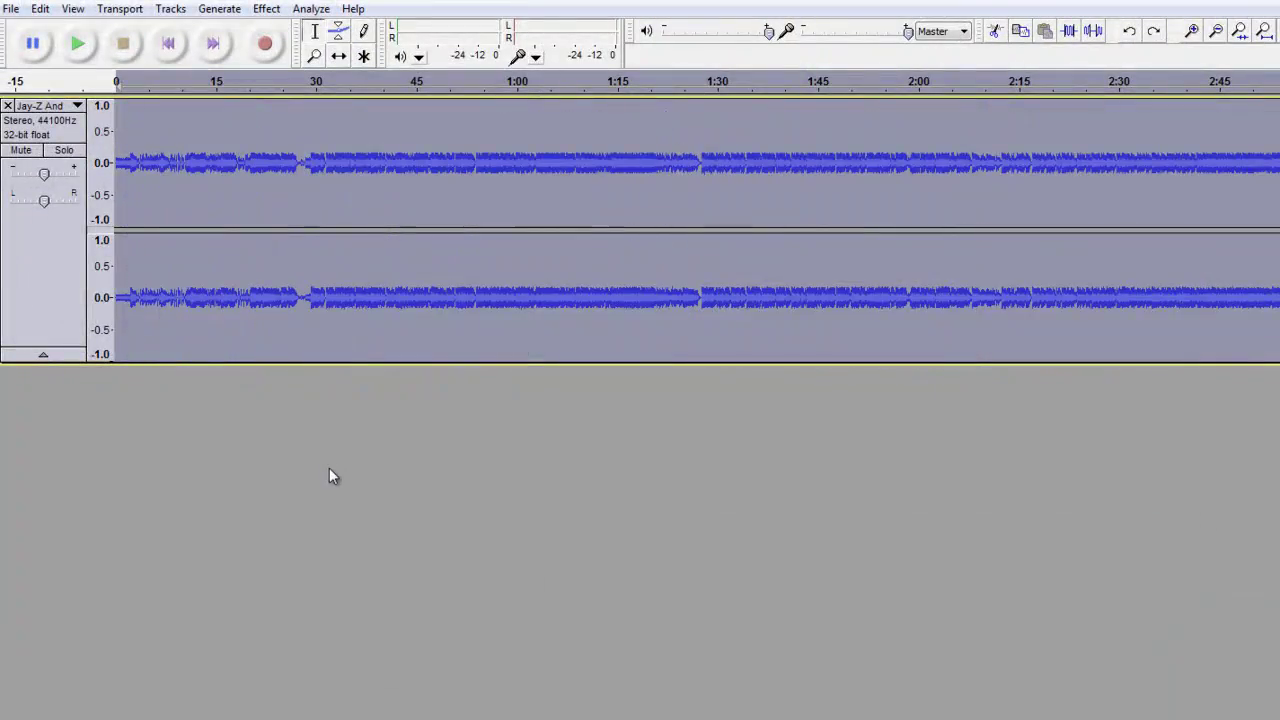
Reopen the Bass Boost effect to reapply it with a 22 dB boost
left_click(266, 8)
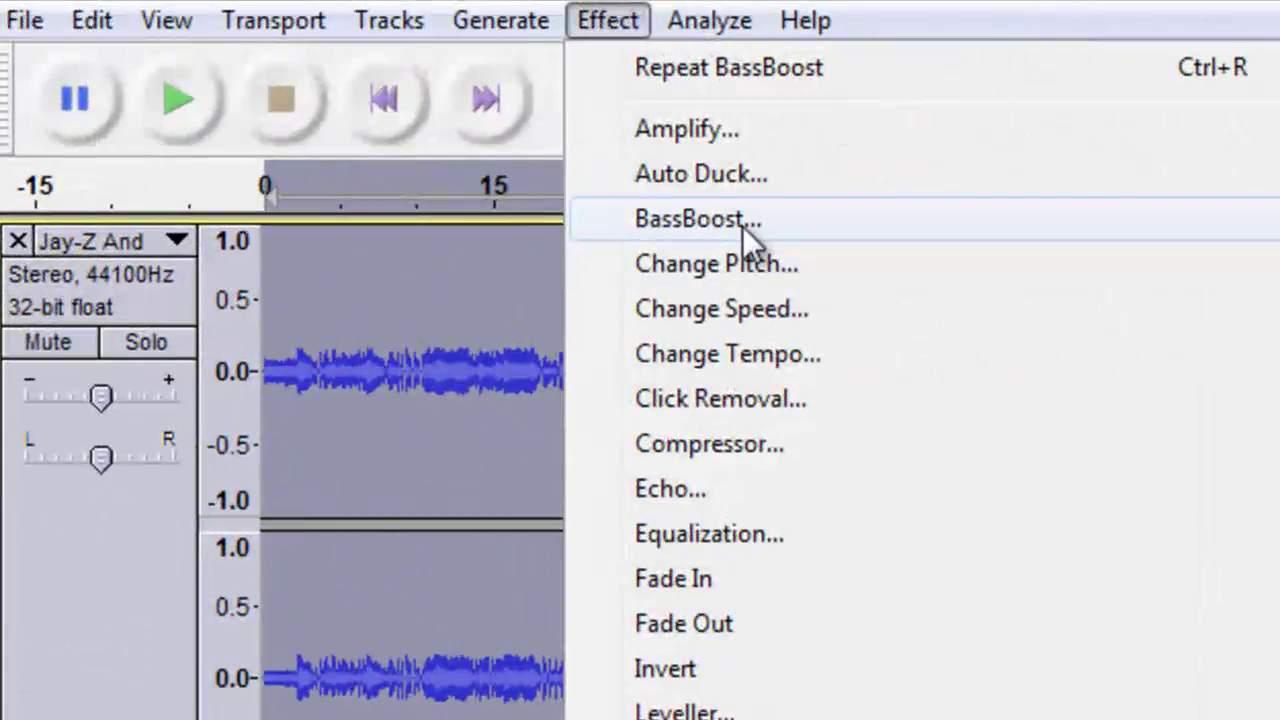
left_click(742, 226)
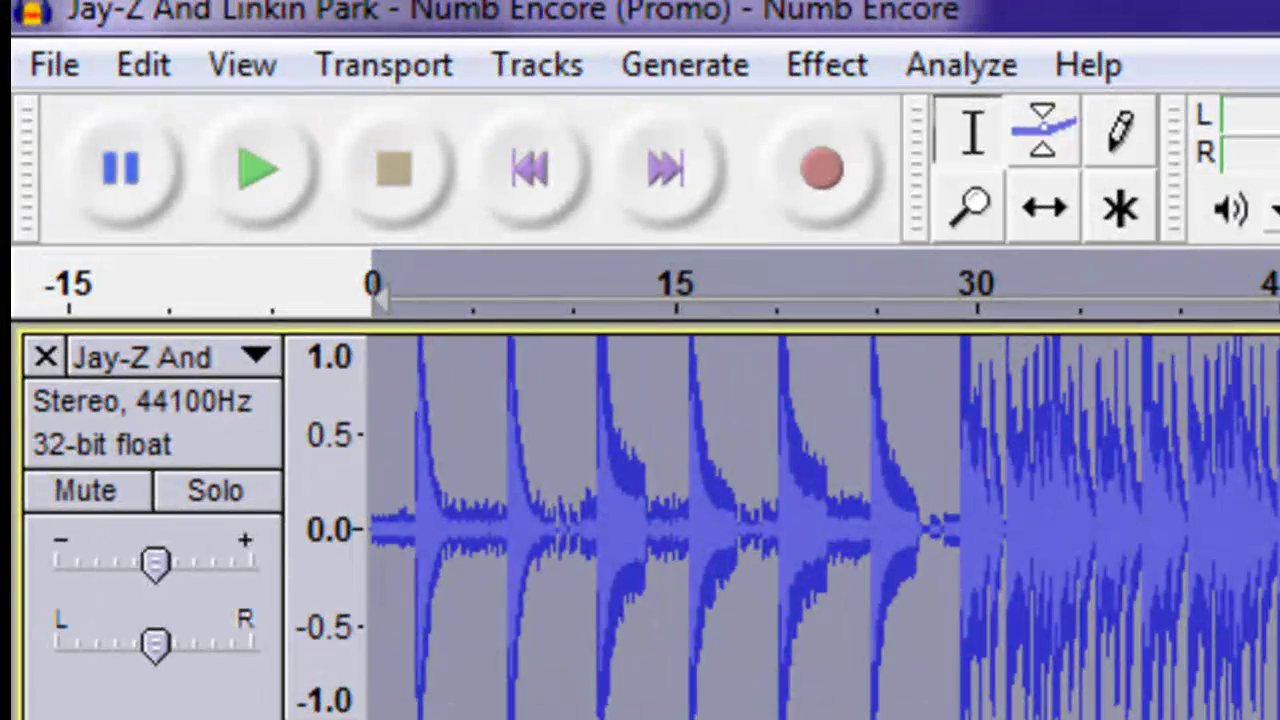
Export the song in MP3 Files format to the Desktop as '...Numb Encore-Bass'
left_click(70, 62)
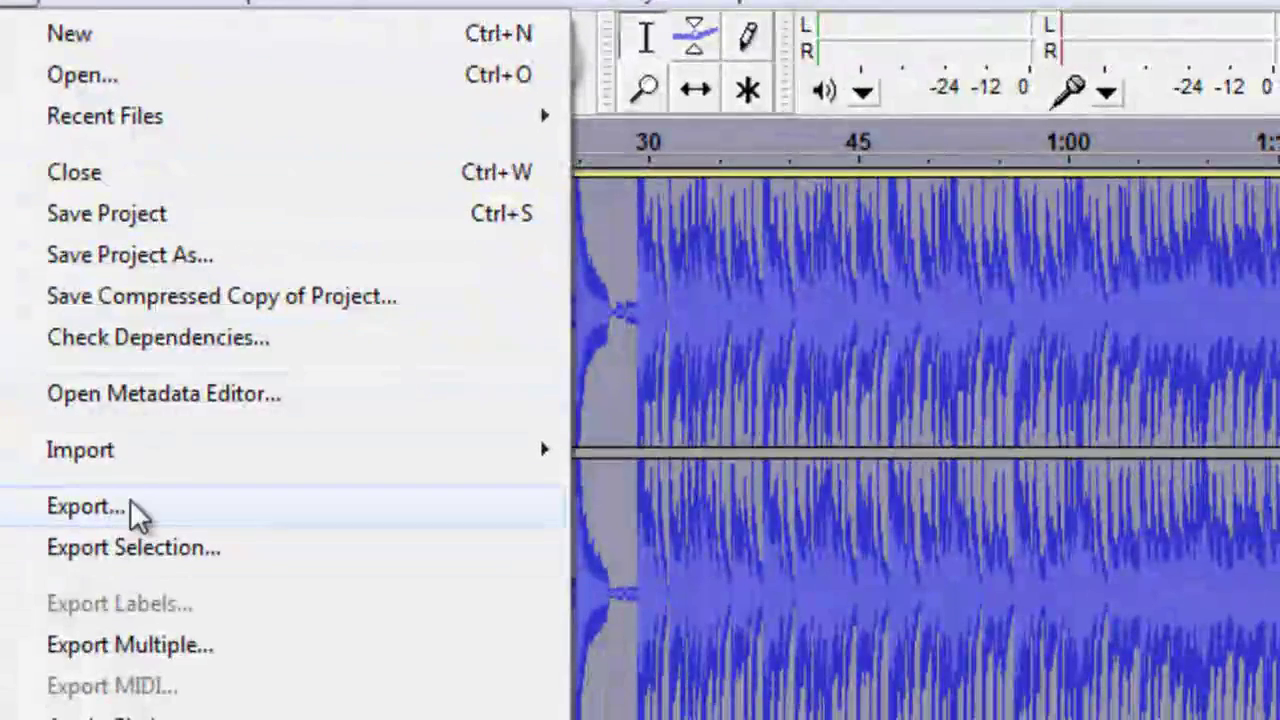
left_click(130, 503)
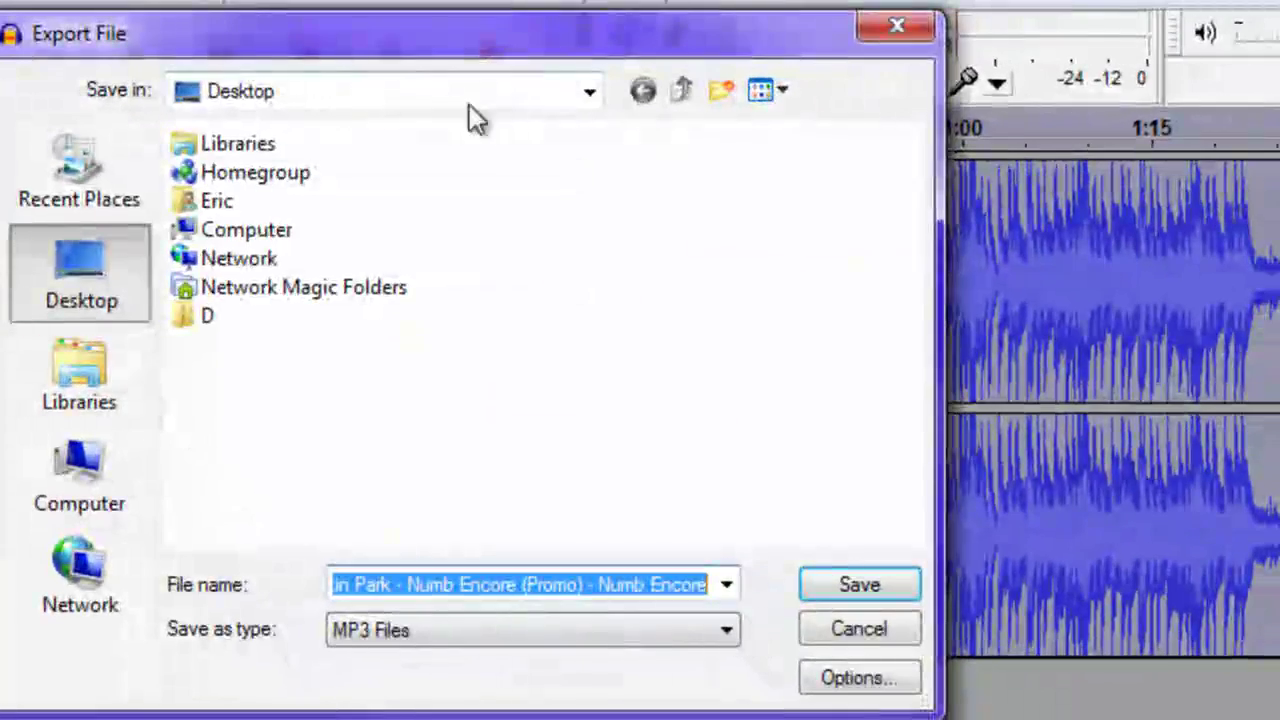
left_click(663, 632)
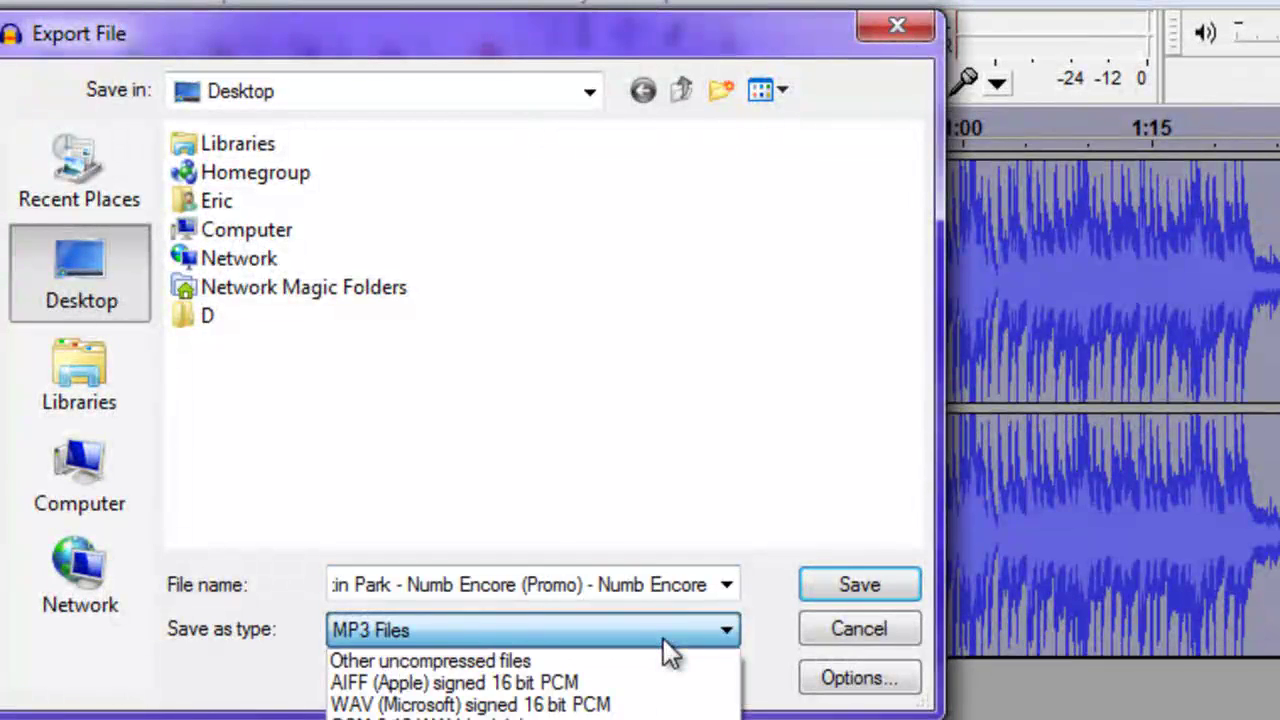
left_click(663, 638)
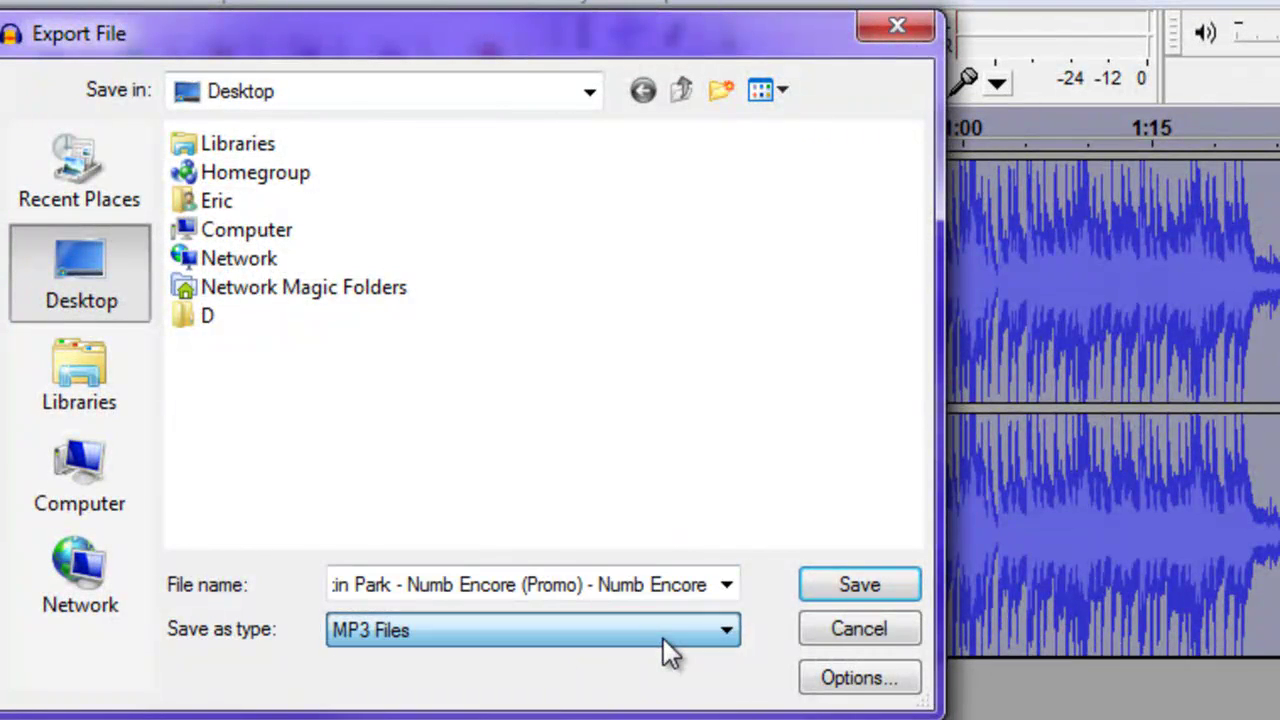
left_click(705, 586)
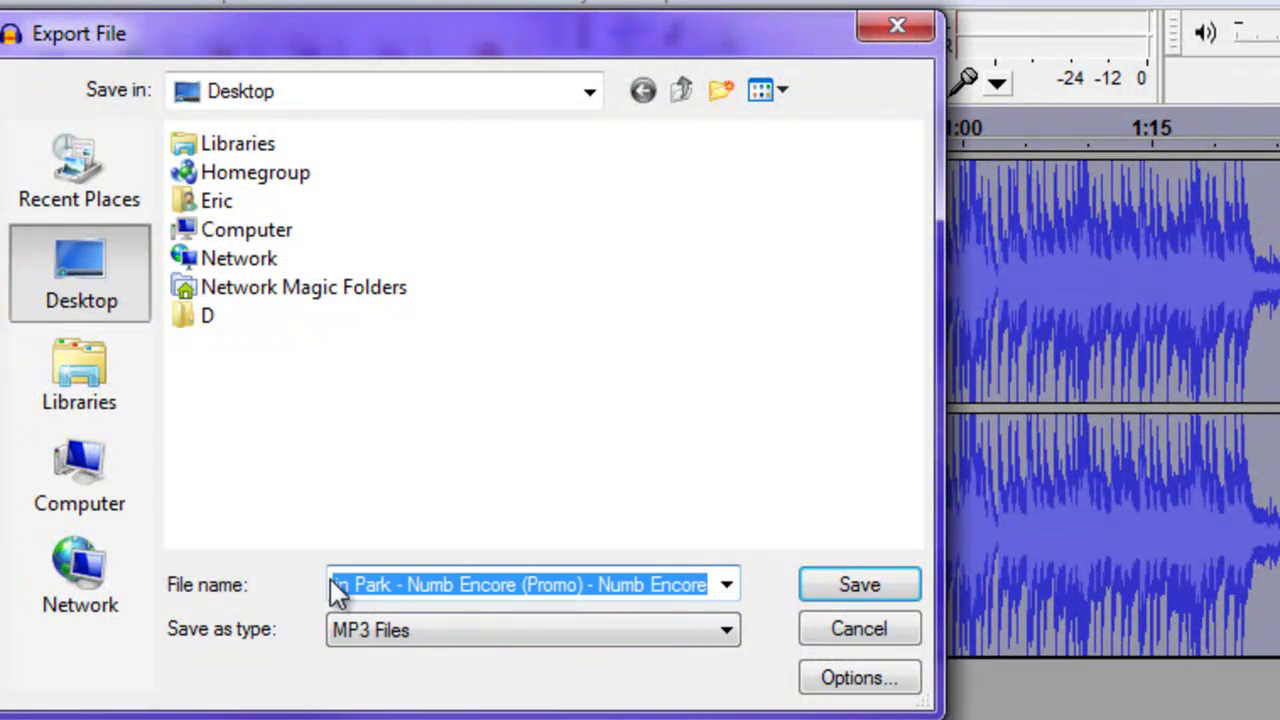
left_click_drag(332, 582, 772, 595)
key("End")
type("-Bass")
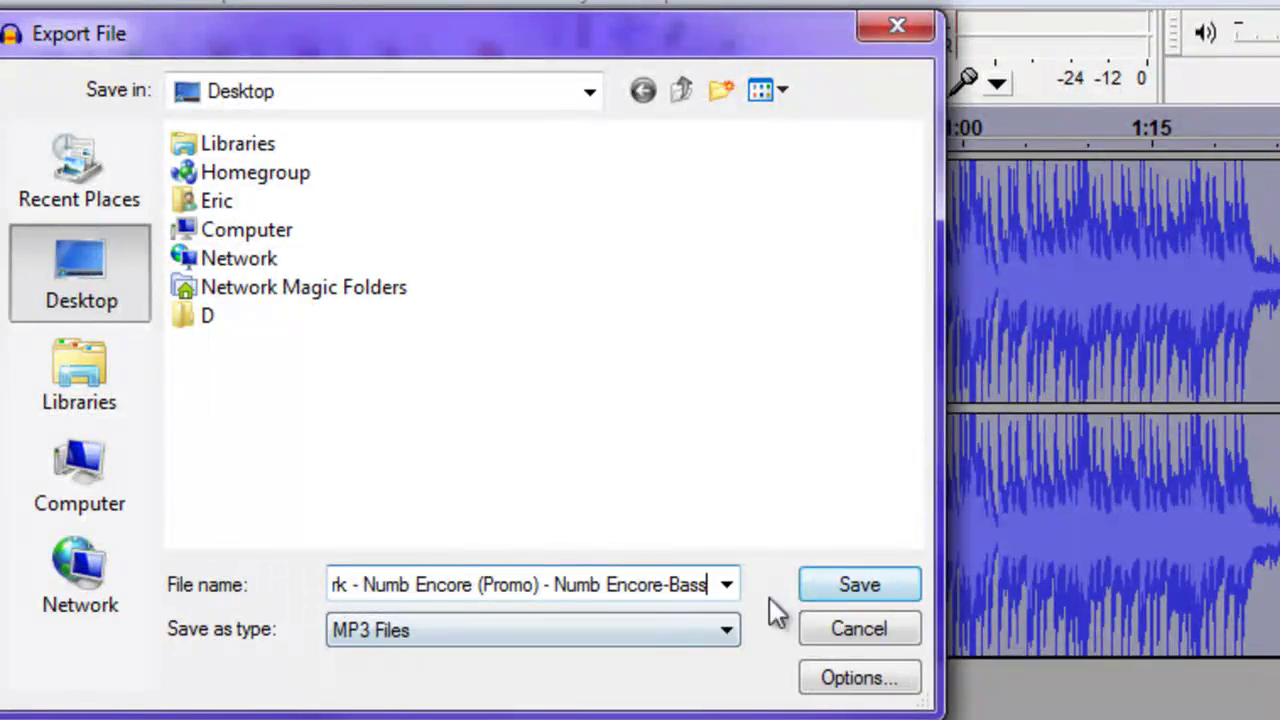
left_click(816, 585)
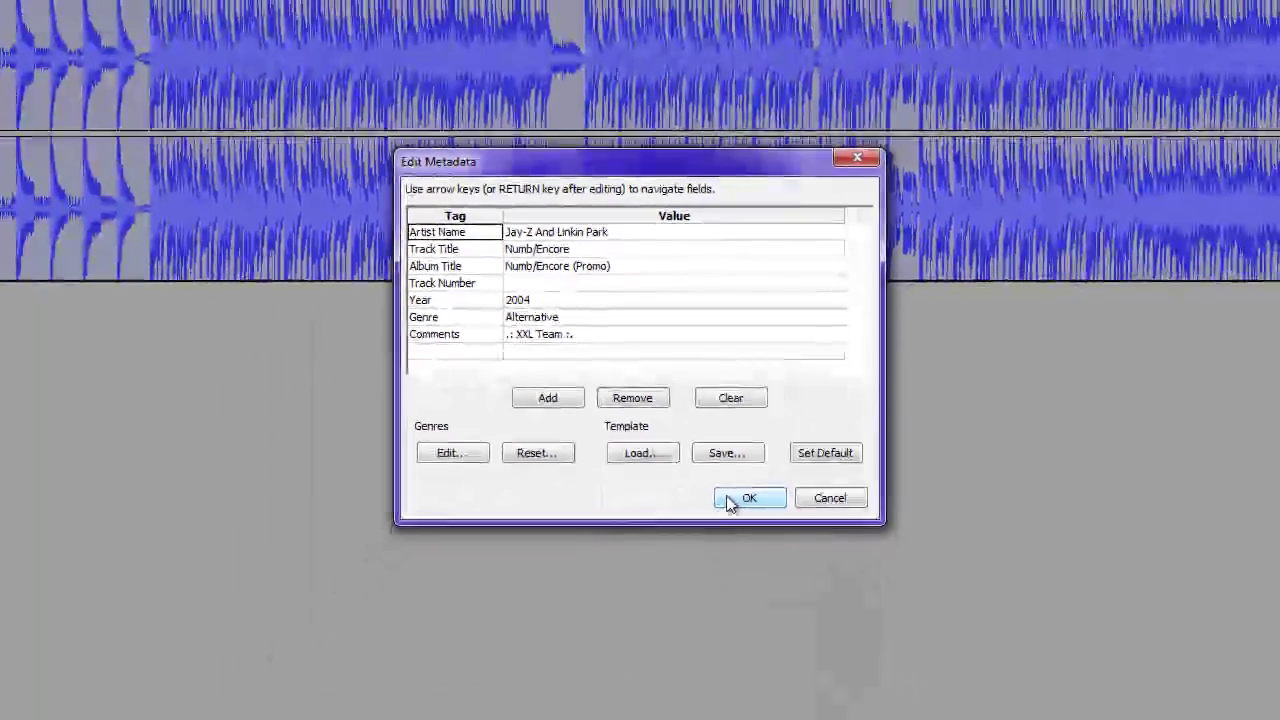
Accept the existing metadata tags to finish the MP3 export, then close the project with Ctrl+W
left_click(840, 648)
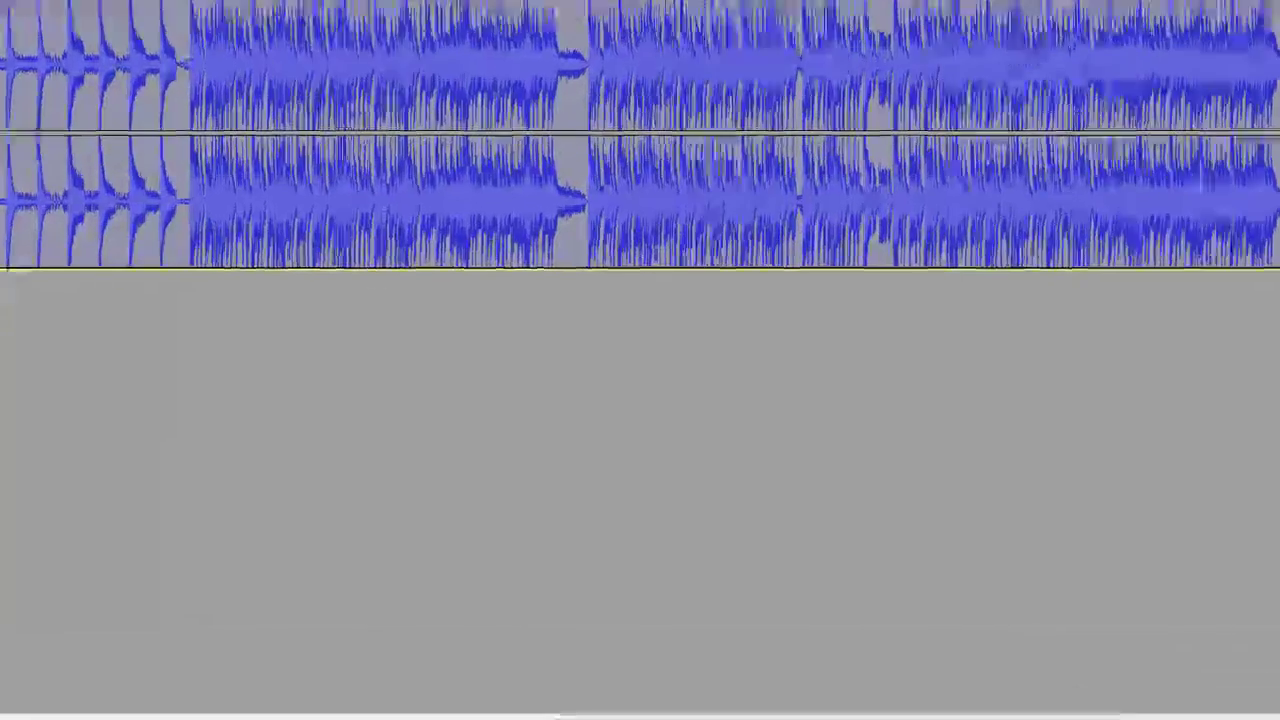
key("ctrl+w")
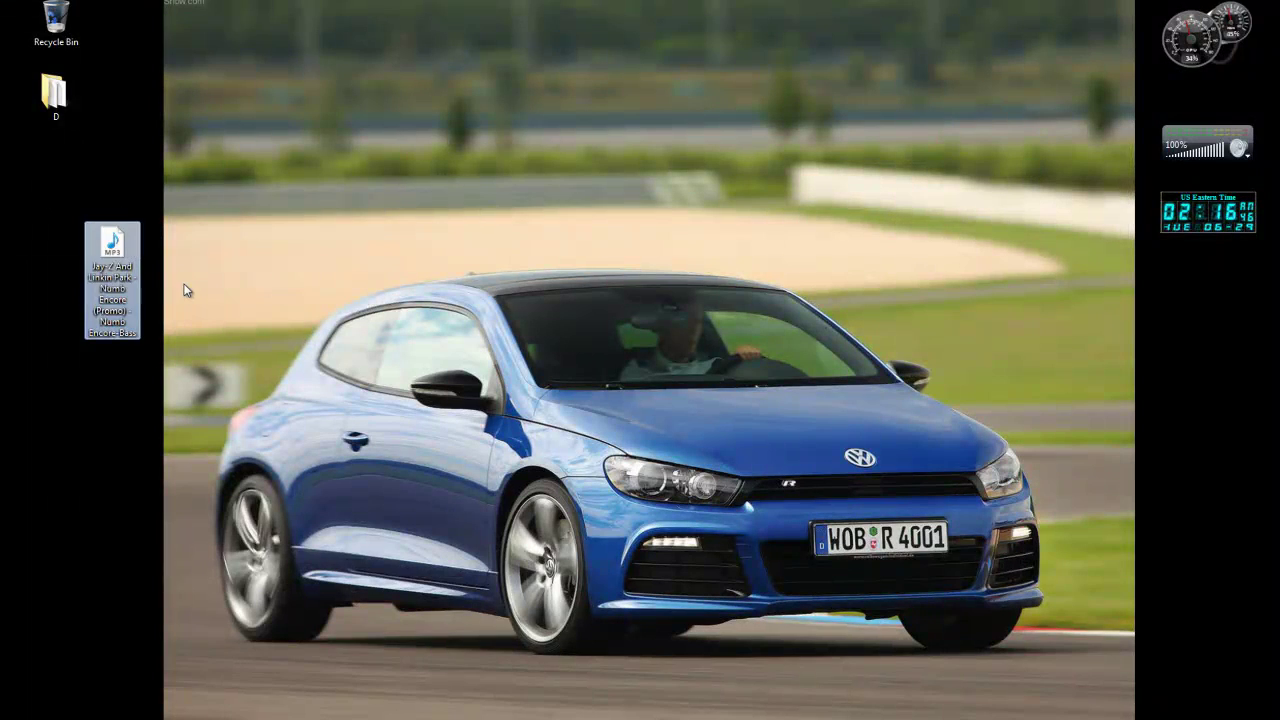
Play the '...Numb Encore-Bass' MP3 in Windows Media Player, pause it, close the player and move its icon
double_click(139, 255)
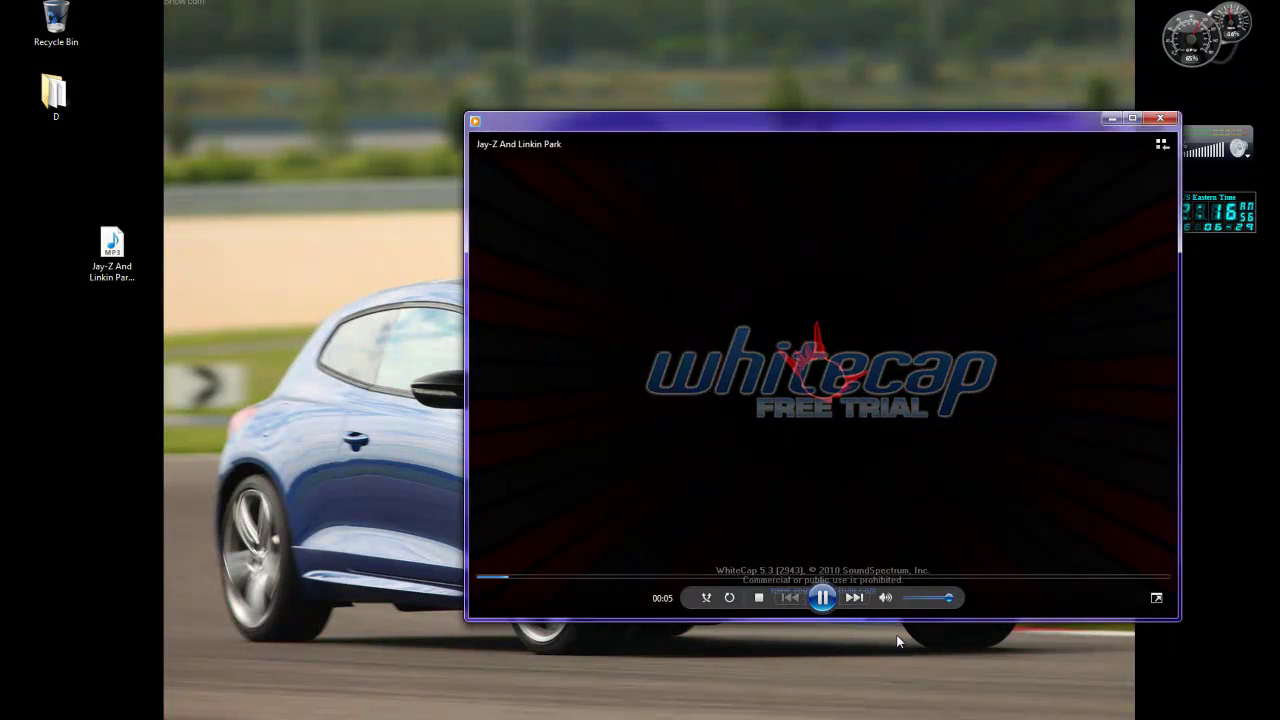
left_click(822, 598)
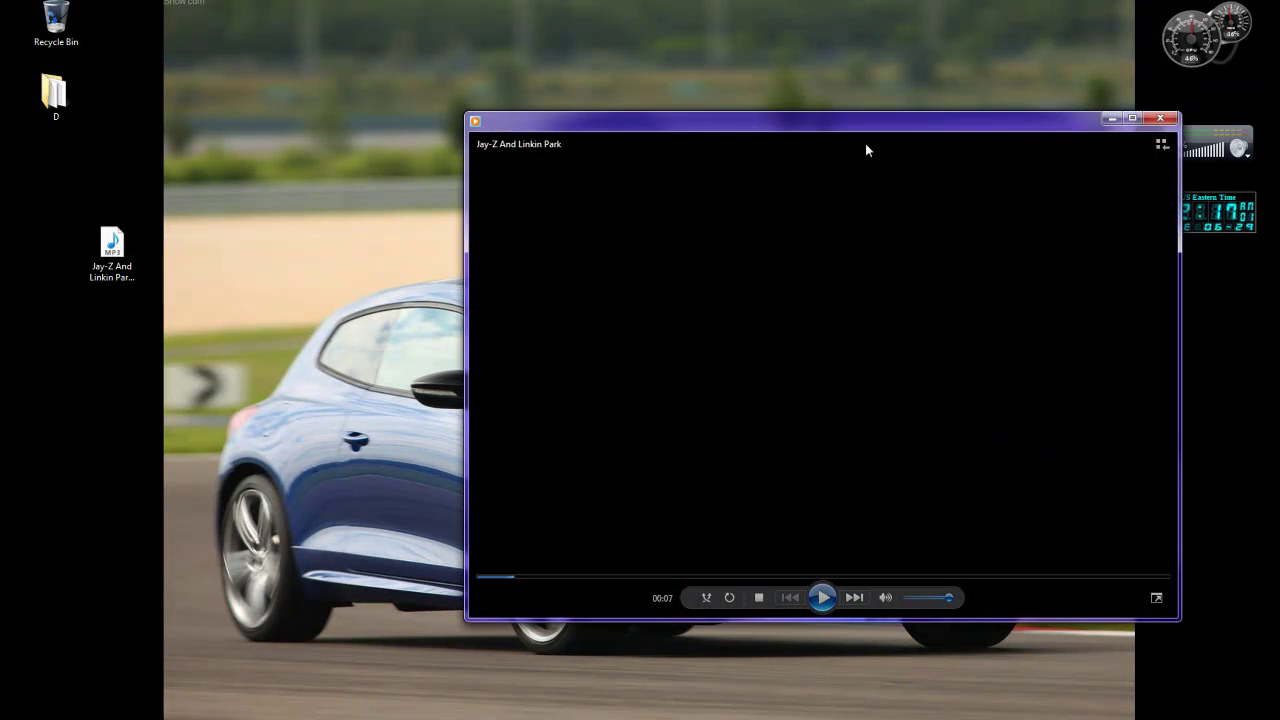
left_click(1162, 121)
left_click_drag(110, 245, 56, 168)
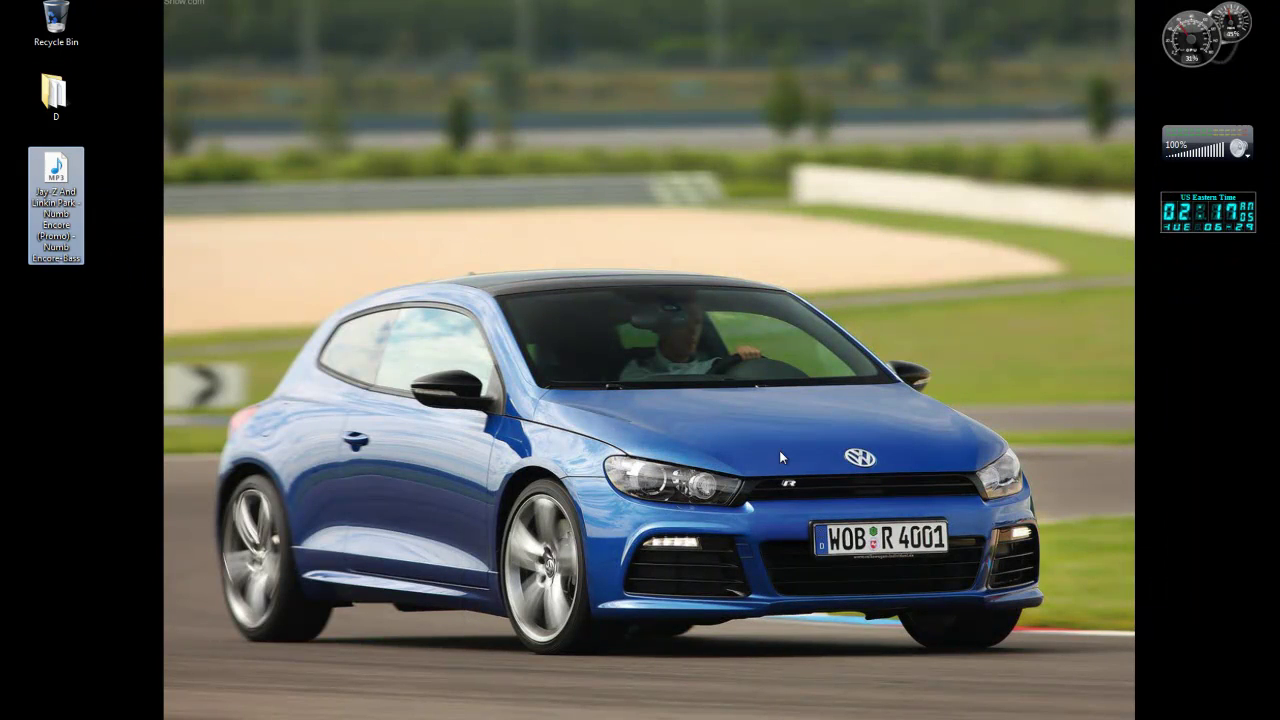